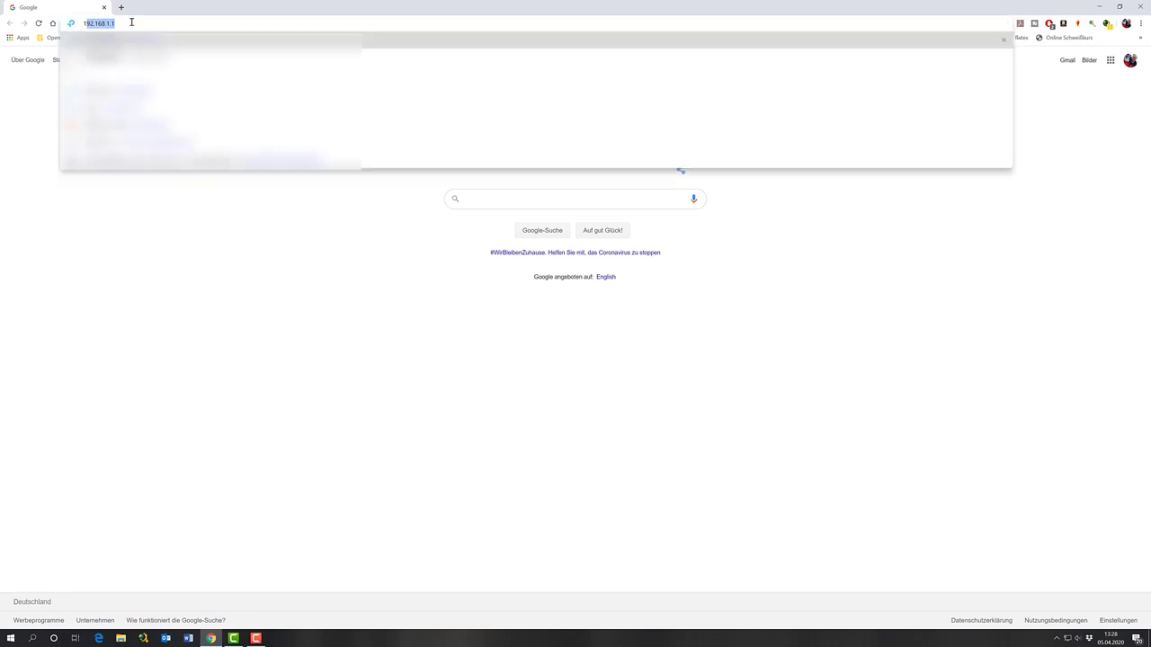
Enter the router address 192.168.1.1 in Chrome's address bar
text(168.1.1)
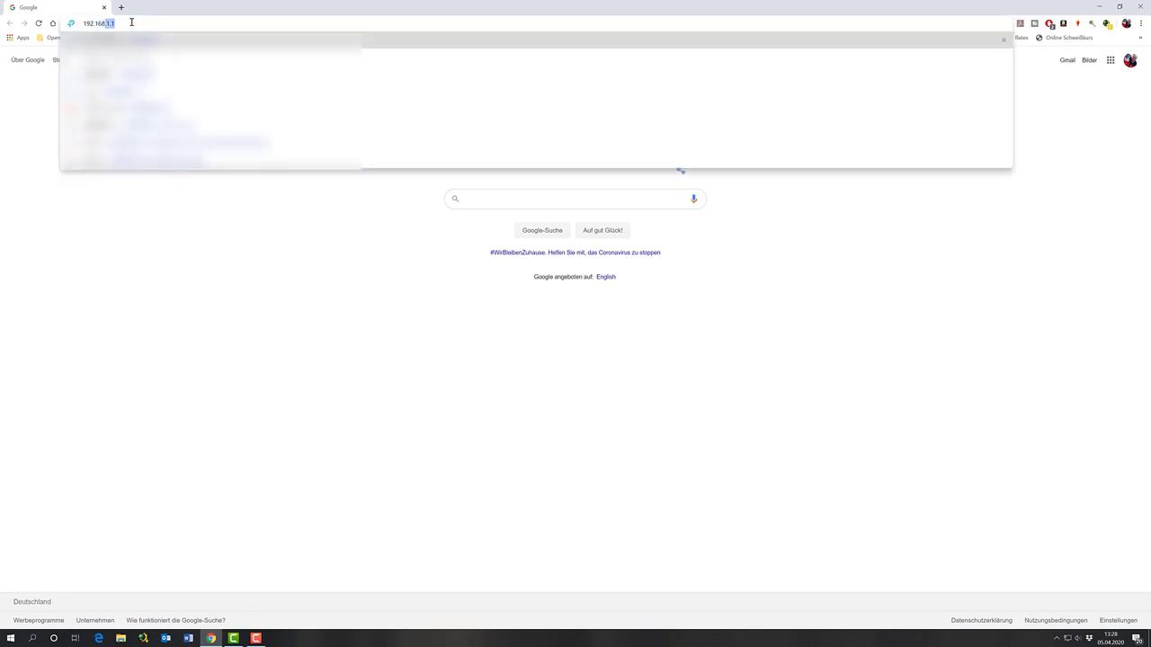
Load the router page, set and confirm a new admin password, log in, and view Advanced status
key(Return)
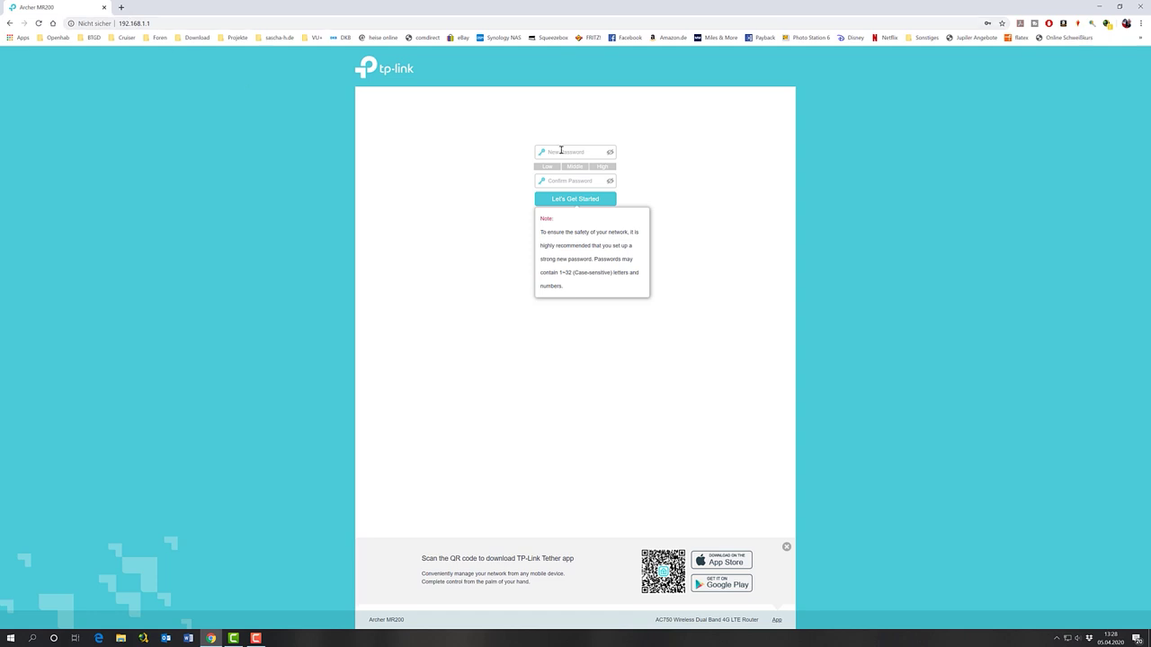
click(561, 151)
text(a)
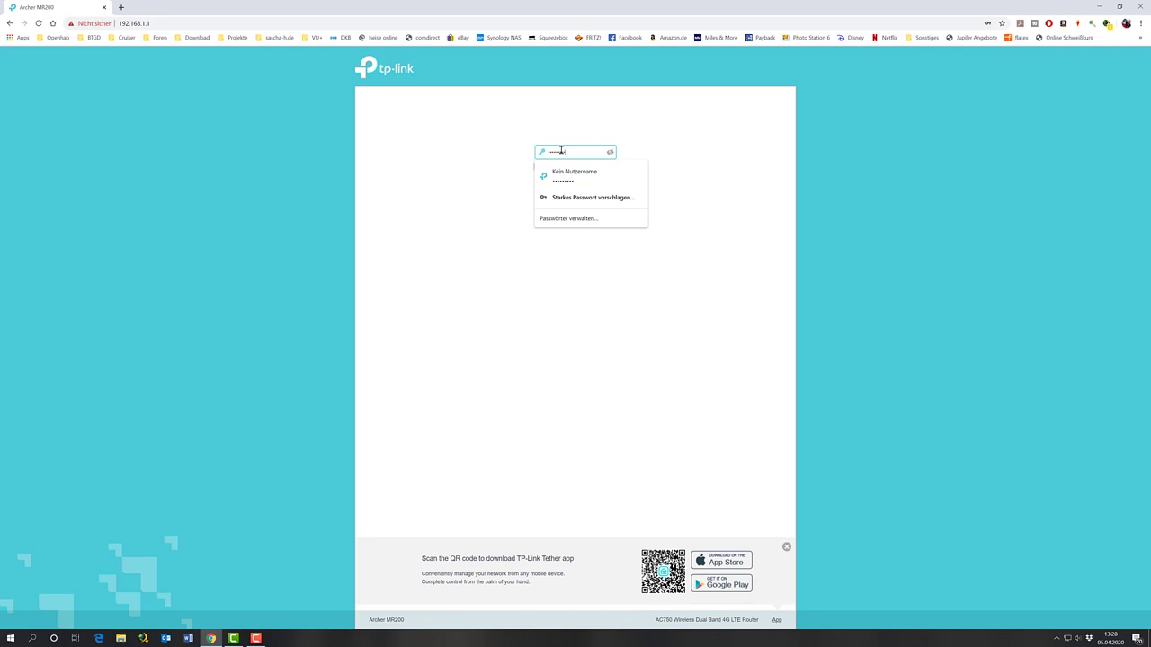
key(Tab)
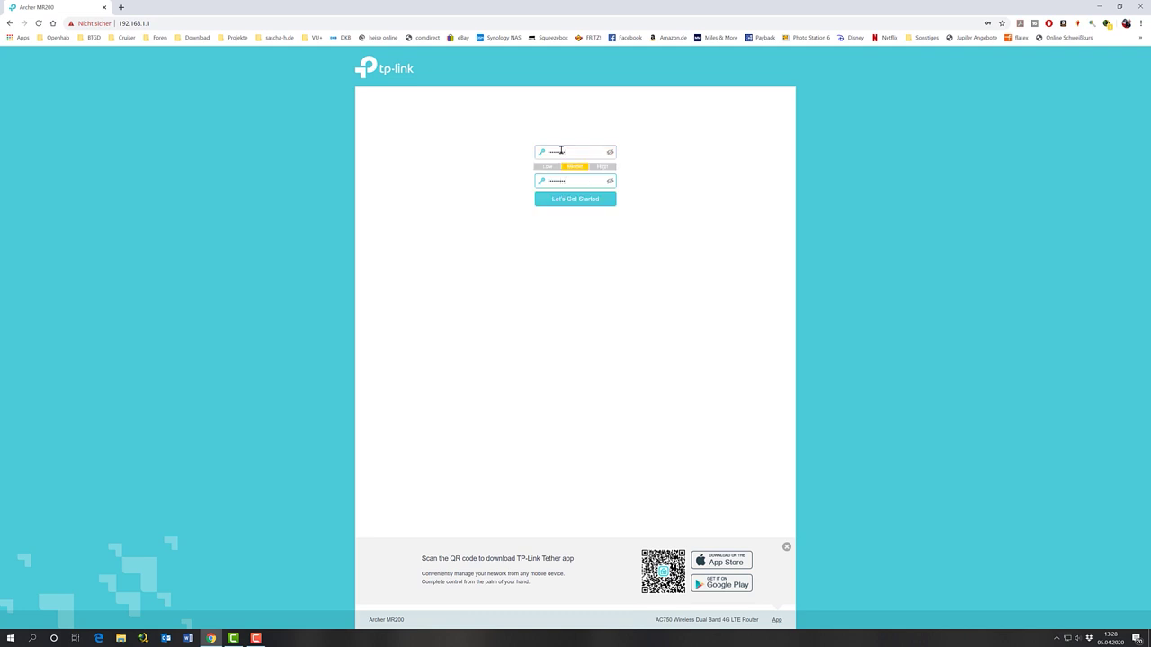
key(Return)
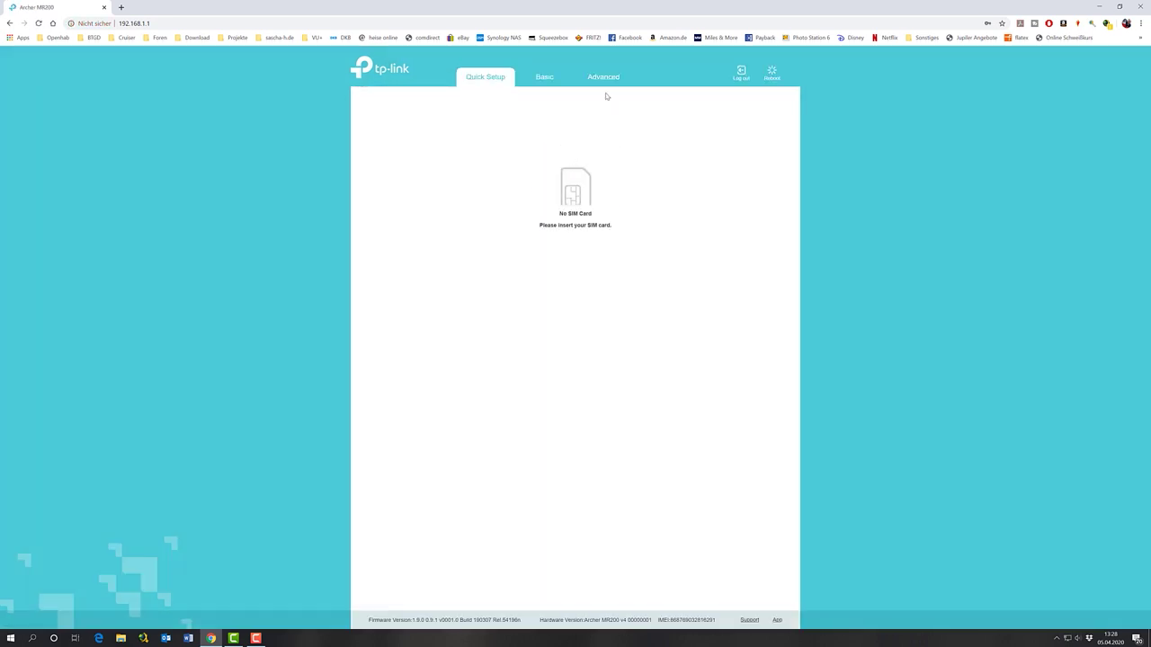
click(607, 77)
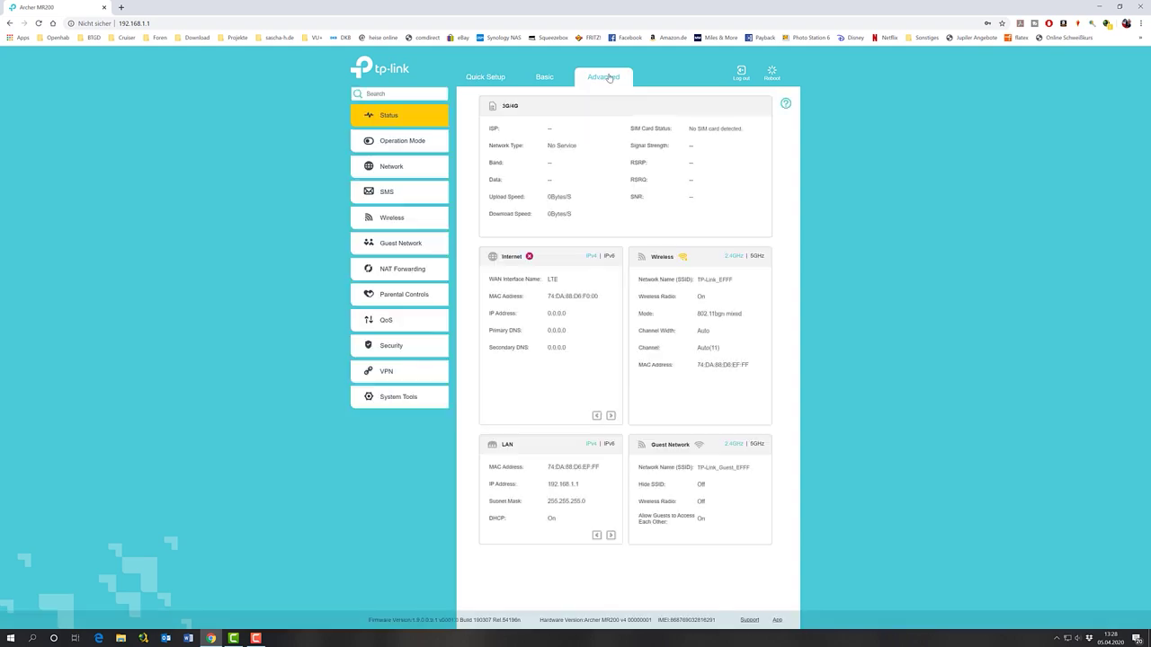
Select Wireless Router Mode on the Operation Mode page
click(398, 142)
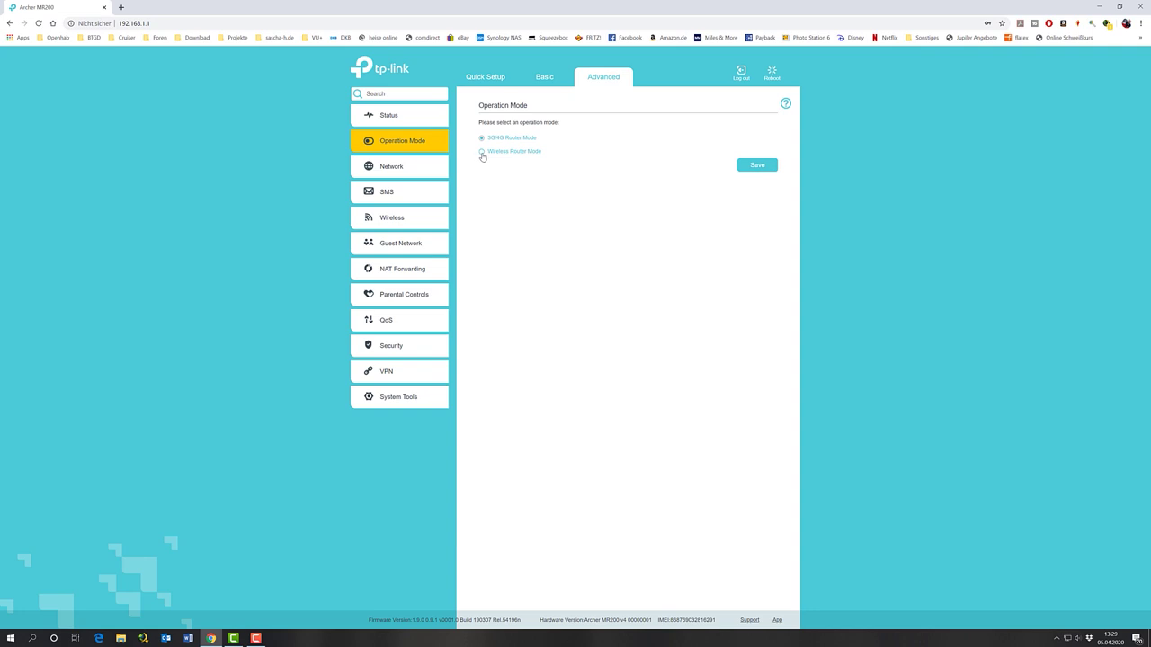
click(482, 152)
Save Wireless Router Mode, confirm the reboot, and return to the login password field
click(758, 166)
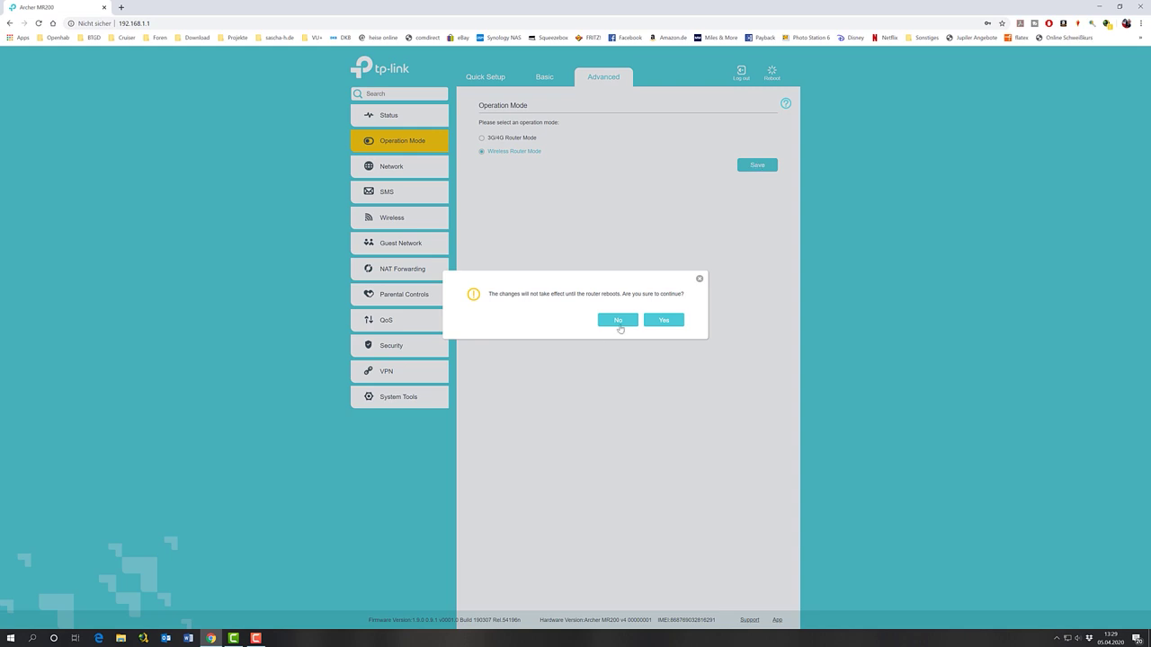
click(672, 323)
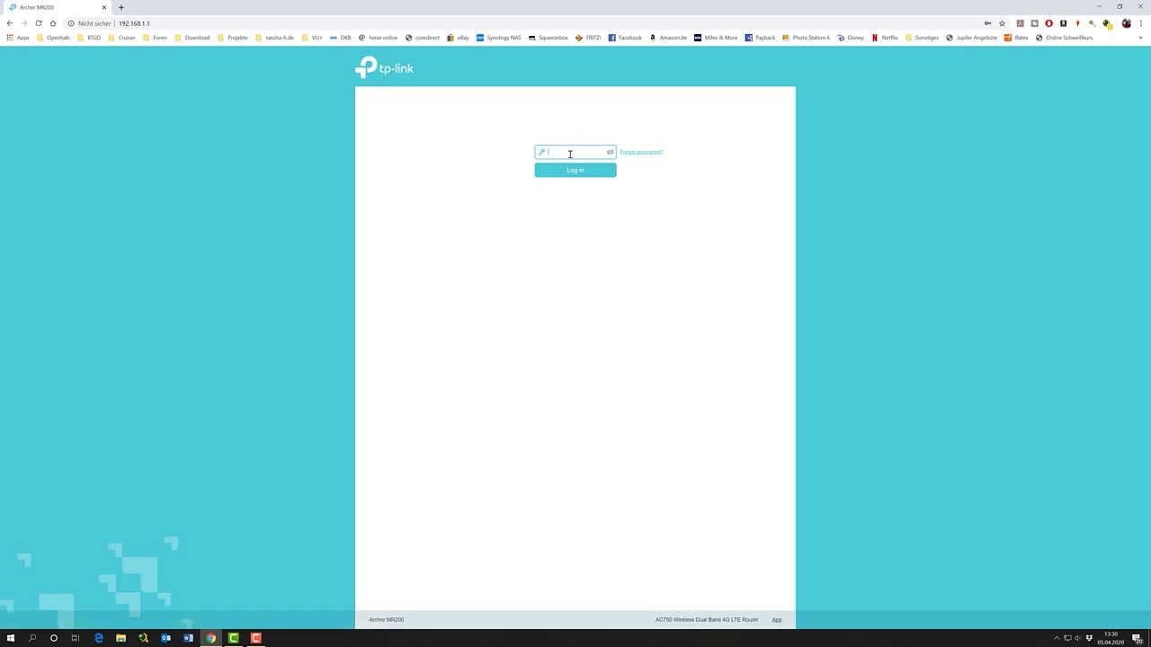
click(569, 153)
Log back in with the saved admin password and go to the Internet connection settings
click(566, 175)
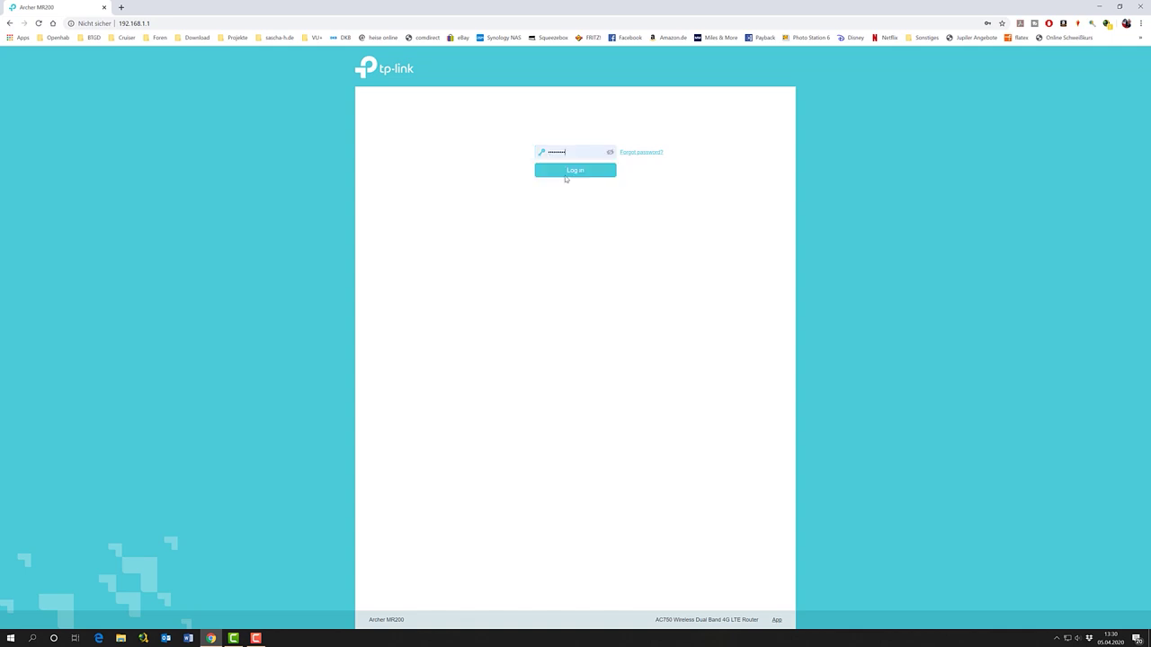
click(567, 171)
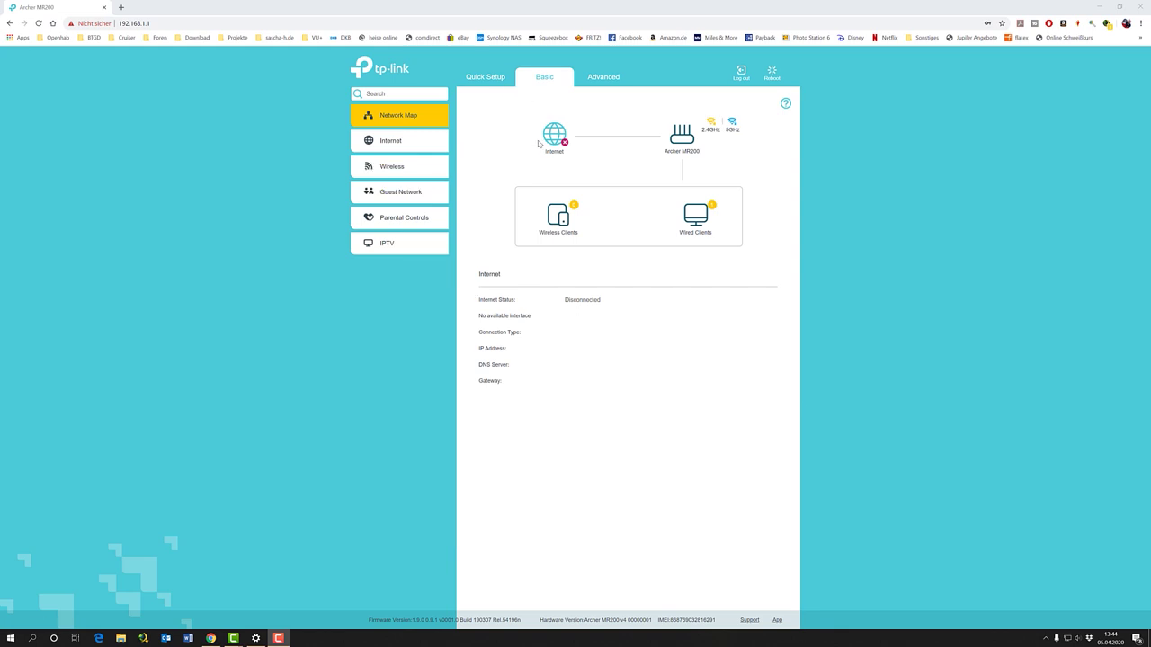
click(390, 143)
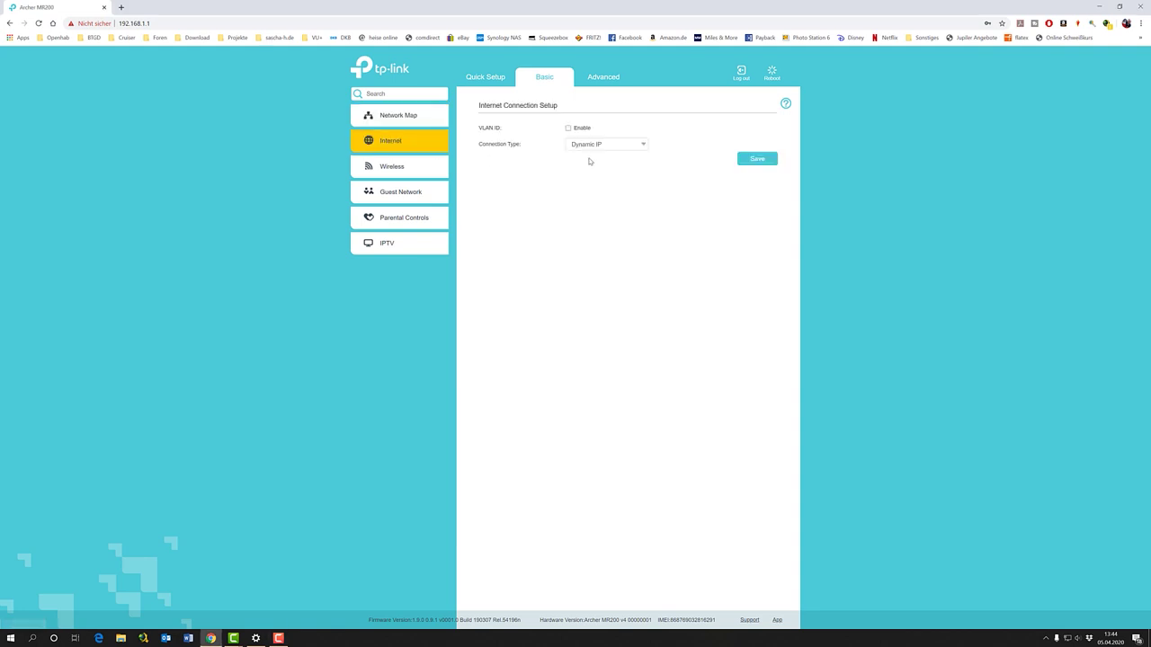
Switch the connection type to Static IP with address 192.168.103.10 and mask 255.255.255.0
click(644, 146)
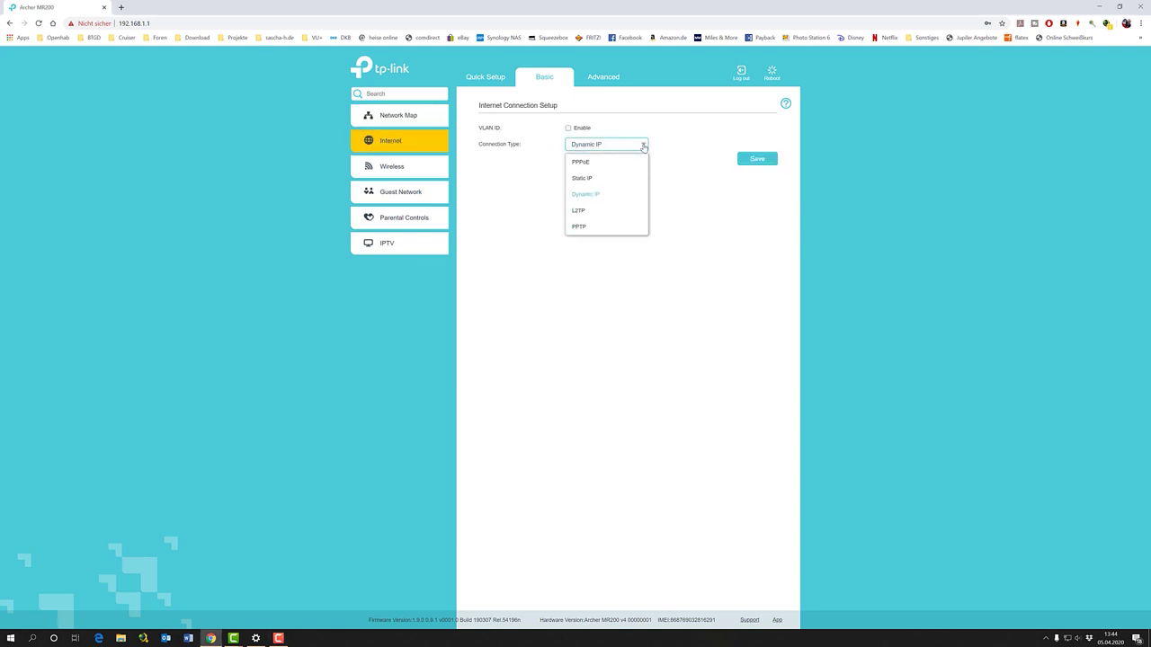
click(586, 180)
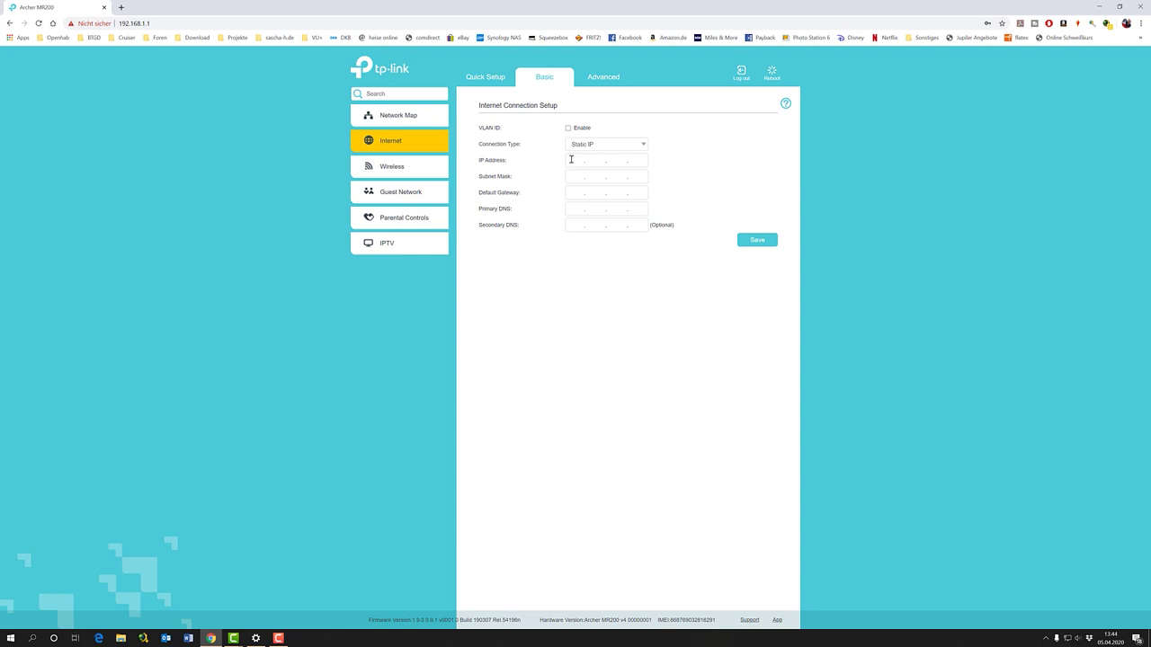
click(573, 162)
text(192.168.103)
click(572, 177)
text(255 . 255 . 255 . 0)
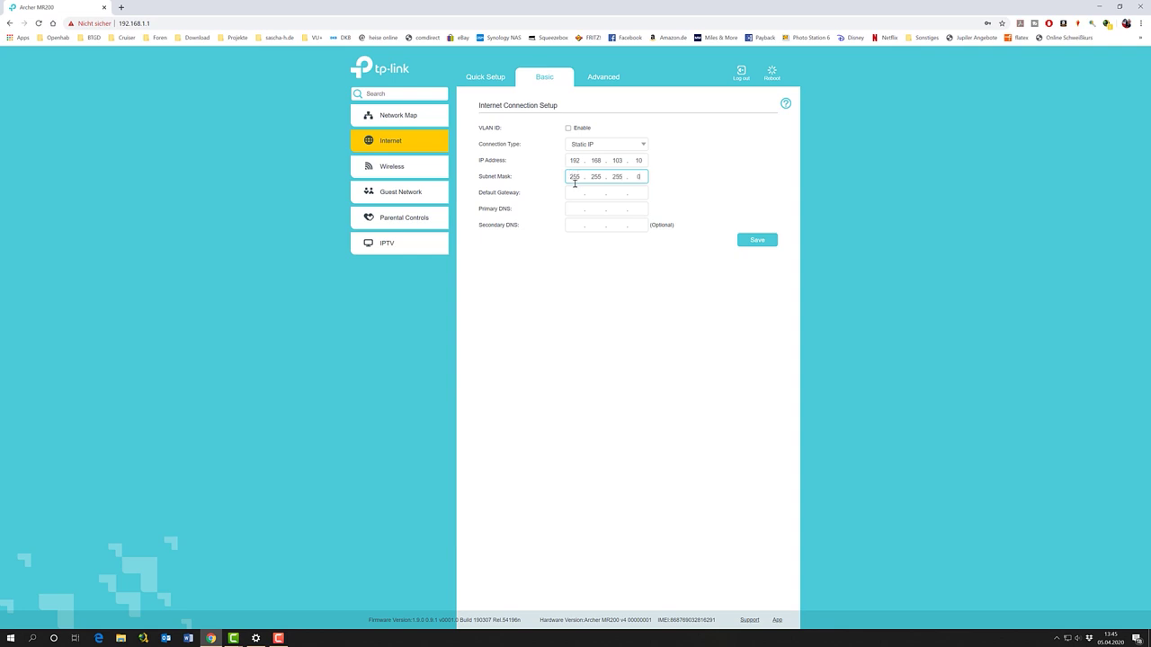
Enter gateway 192.168.103.1 and DNS servers 8.8.8.8 and 192.168.103.1, then save
click(573, 193)
text(192.168.)
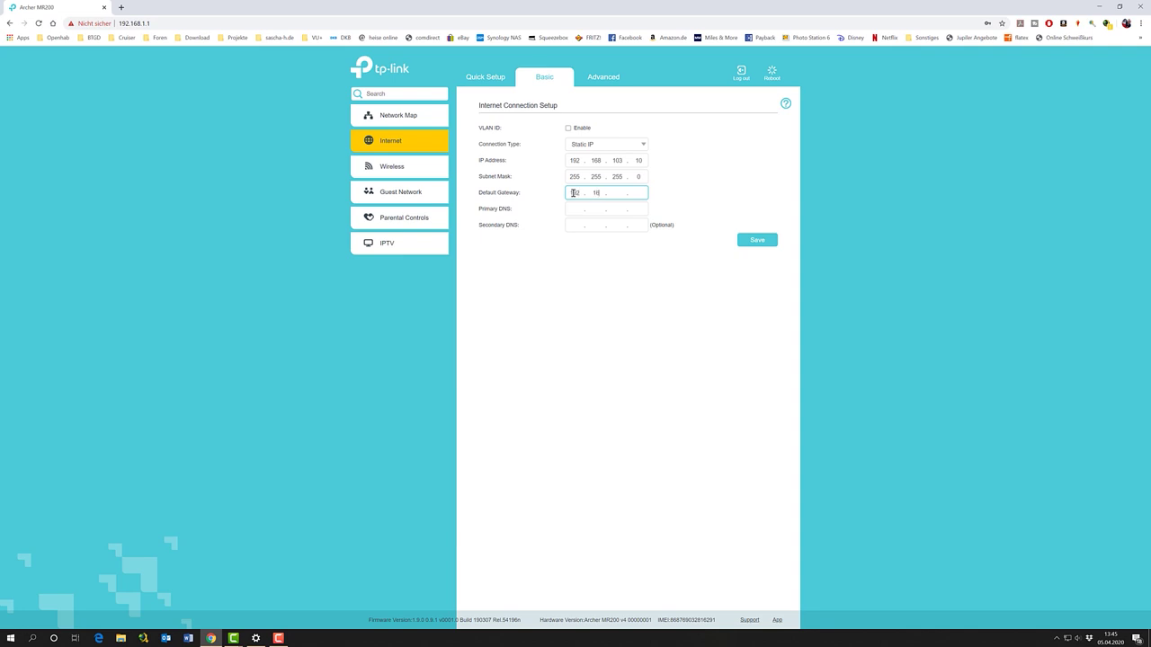
text(103.1)
click(573, 209)
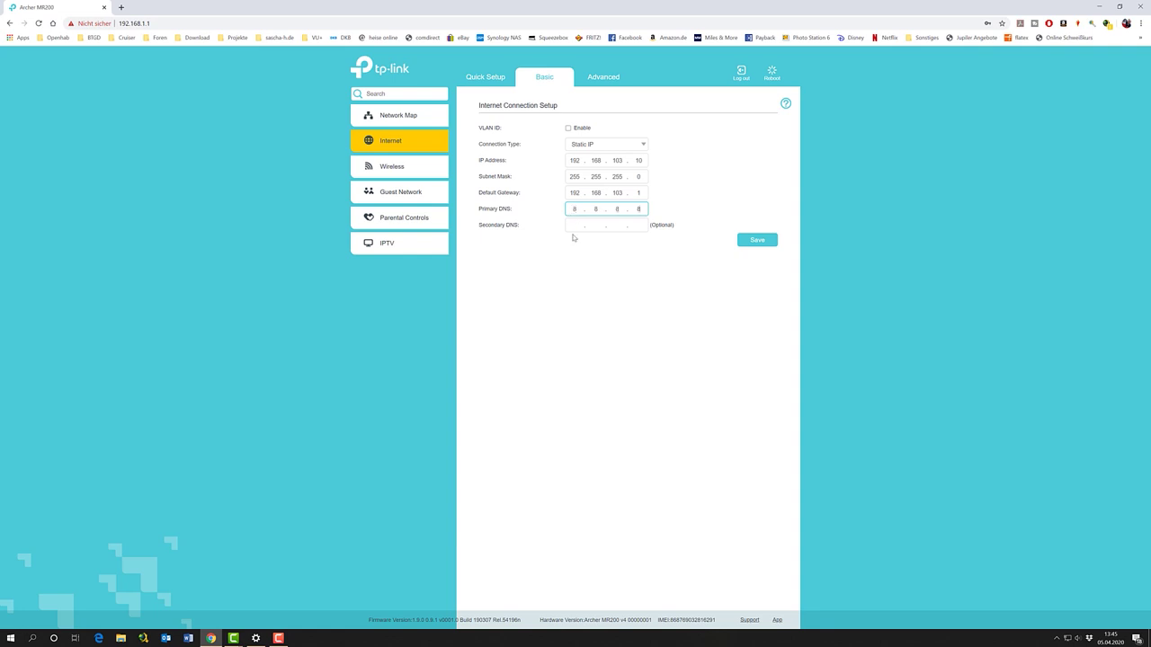
text(8)
click(574, 227)
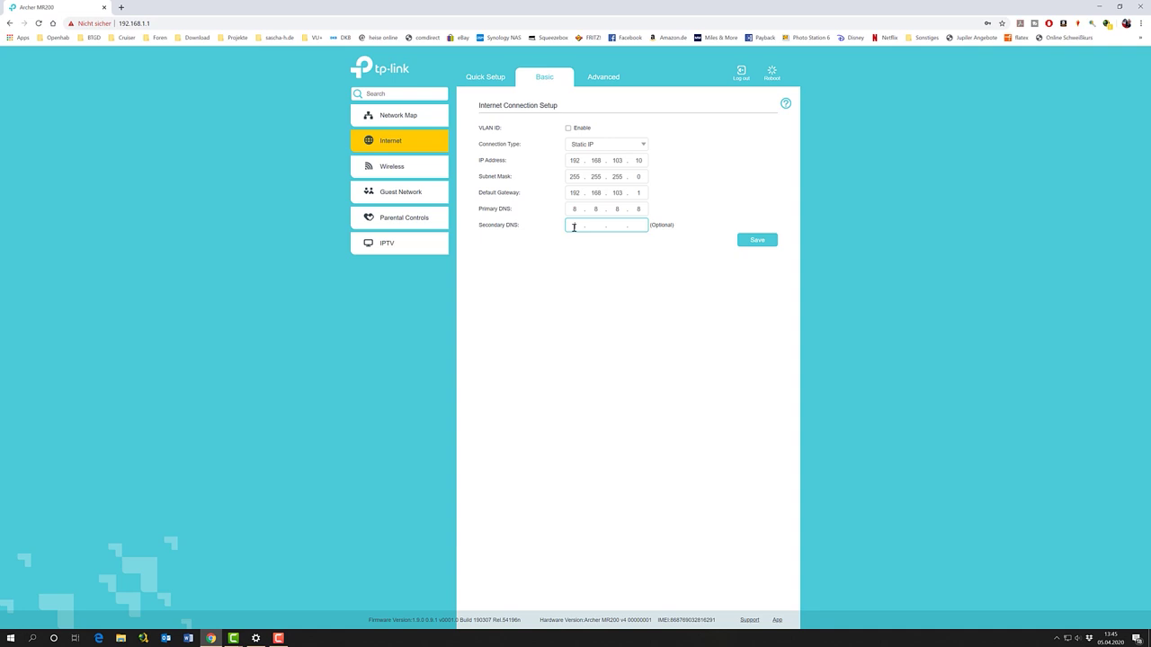
text(192 . 168 . 103 . 1)
click(756, 241)
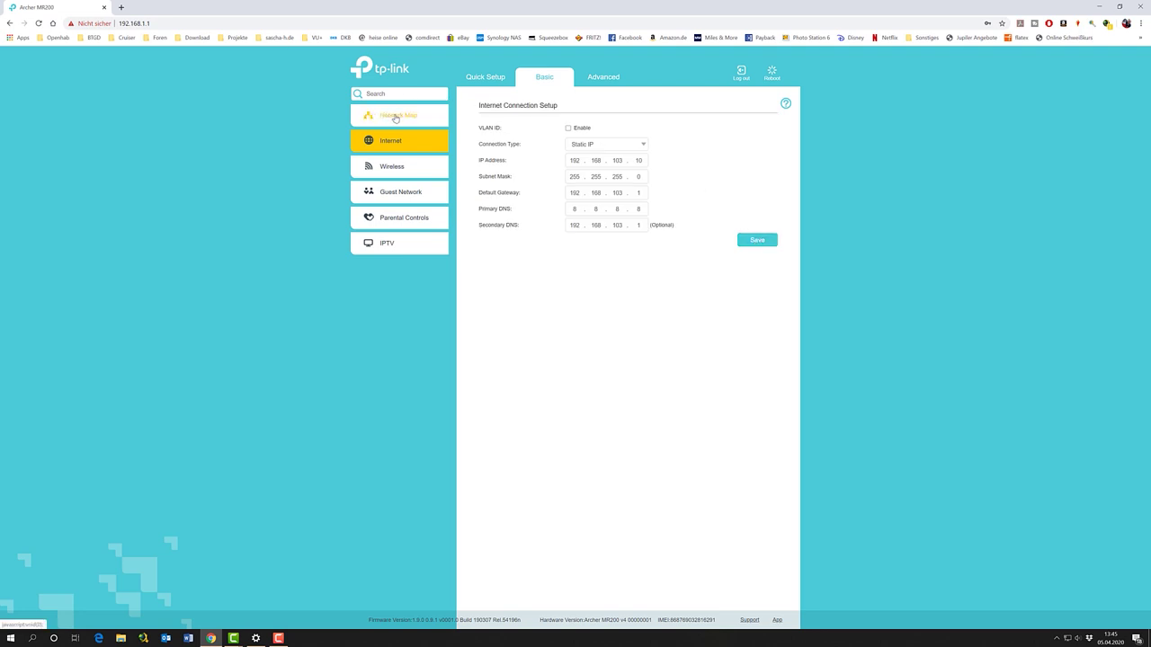
Verify the Network Map shows Internet Connected, then bring up Windows network status
click(396, 116)
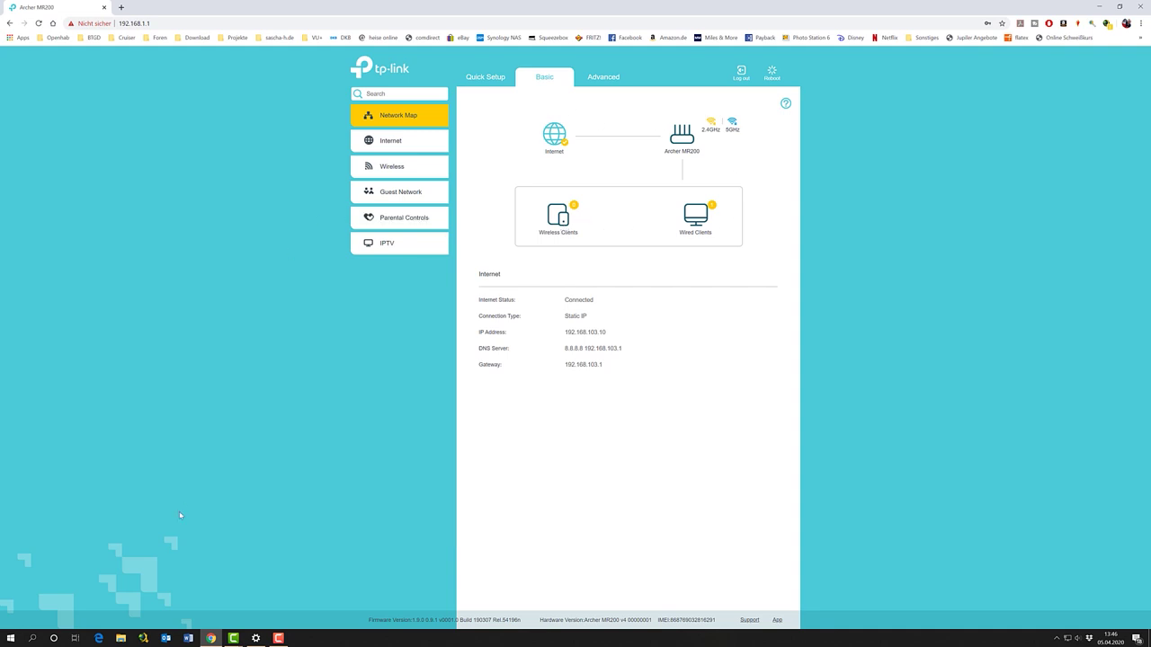
click(256, 639)
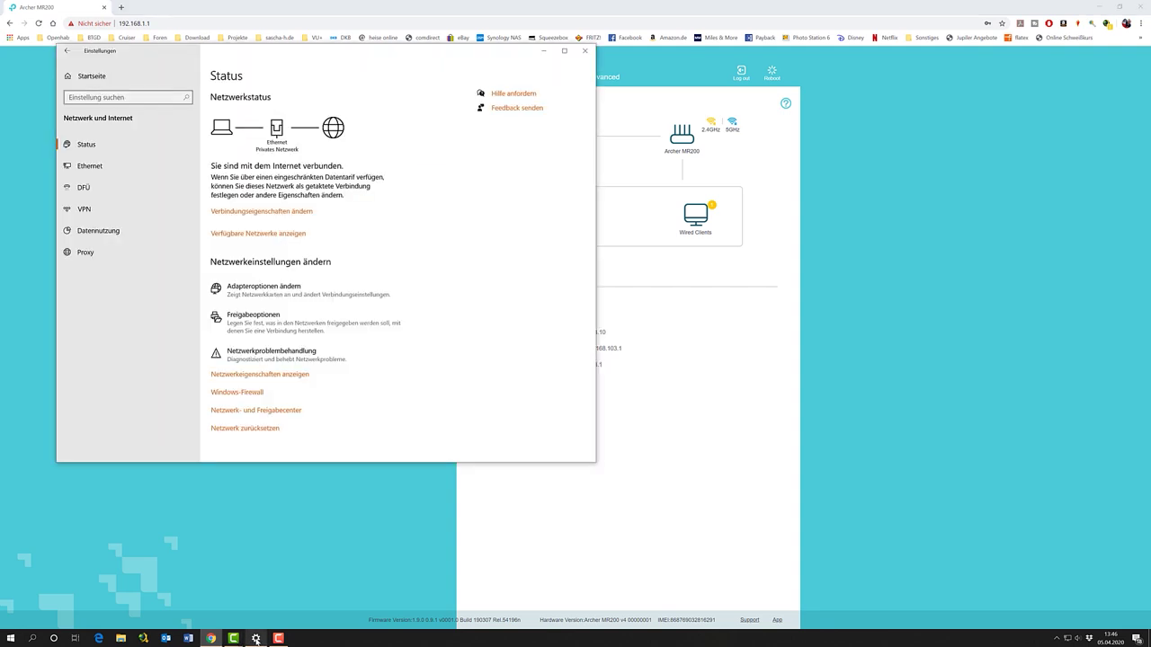
Disable the Ethernet adapter in the adapter options and start a new Chrome tab
click(274, 294)
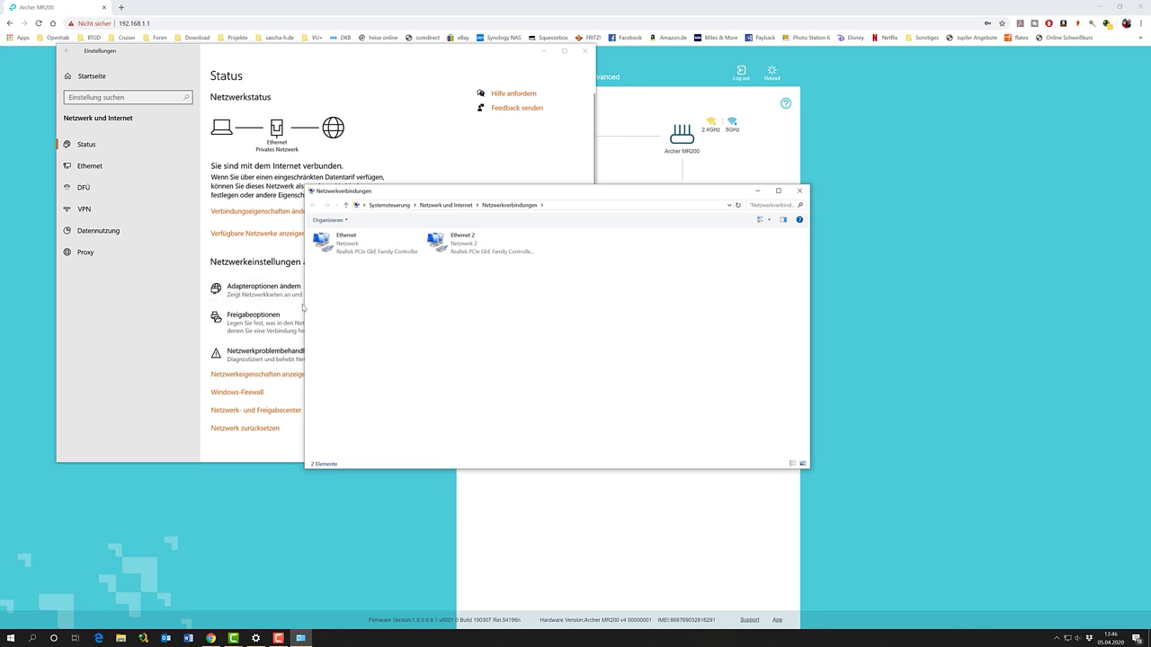
right_click(352, 241)
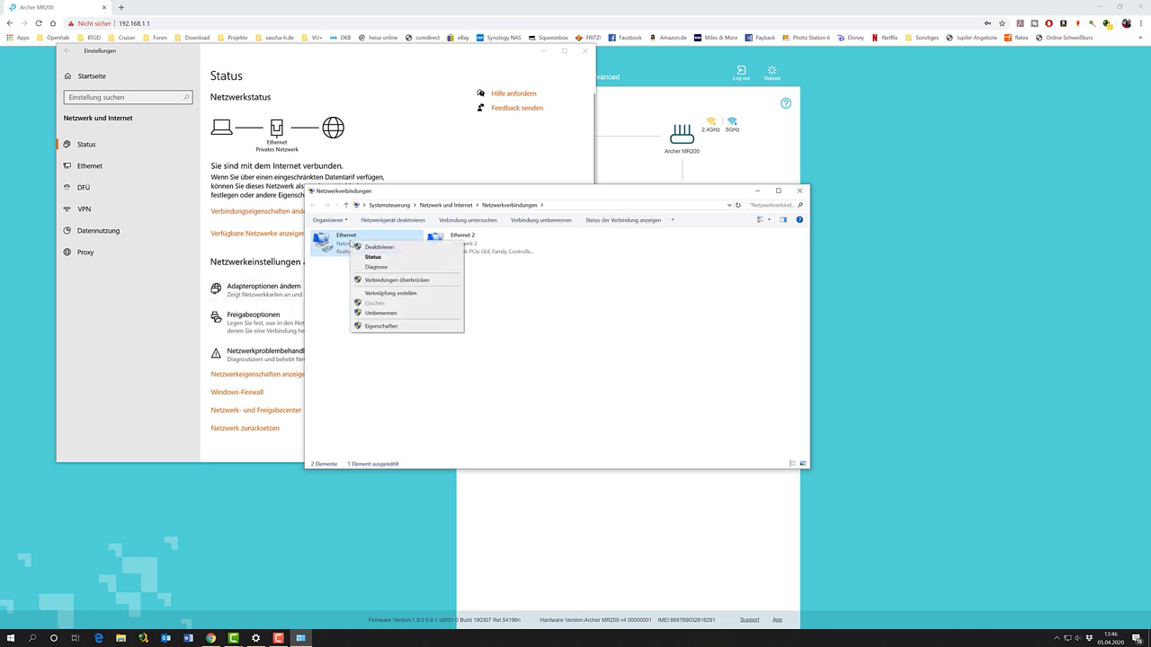
click(365, 247)
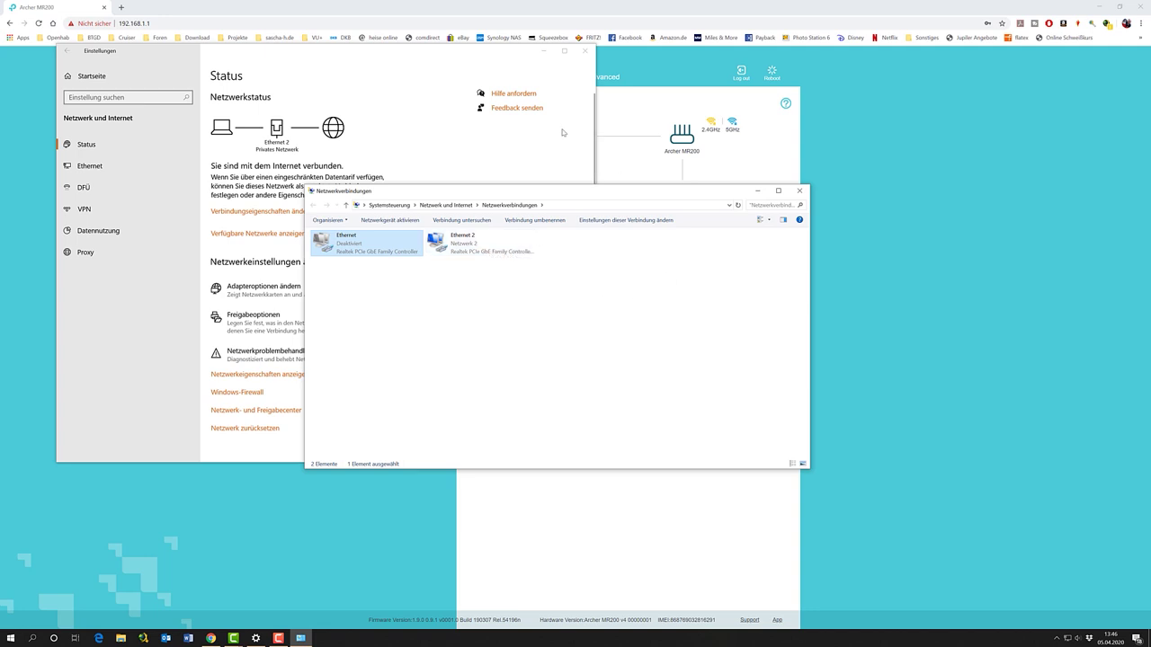
click(122, 8)
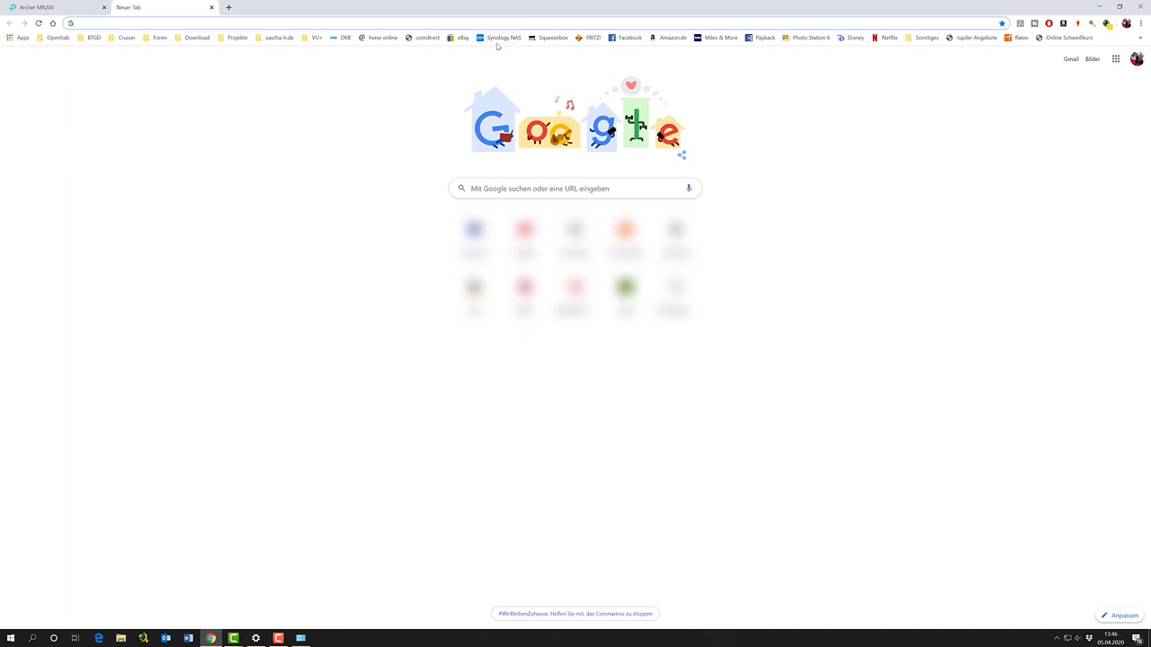
Load amazon.de from the bookmark to test browsing, then close that tab
click(668, 38)
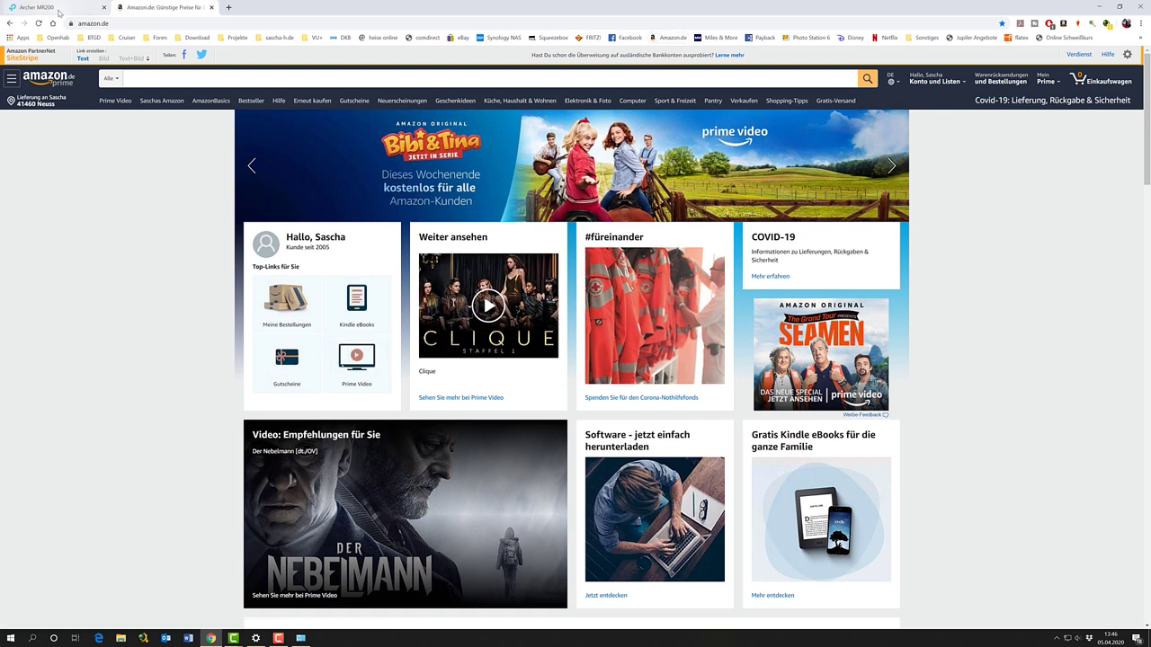
click(213, 8)
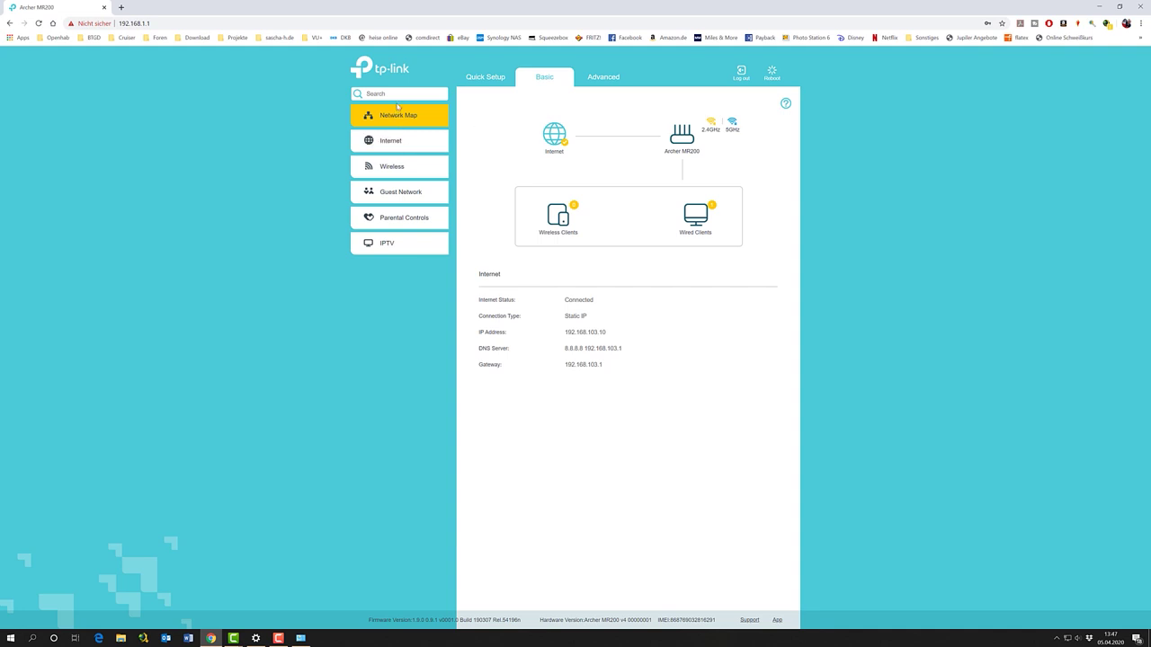
Go to the Advanced tab and select Operation Mode in the left menu
click(587, 81)
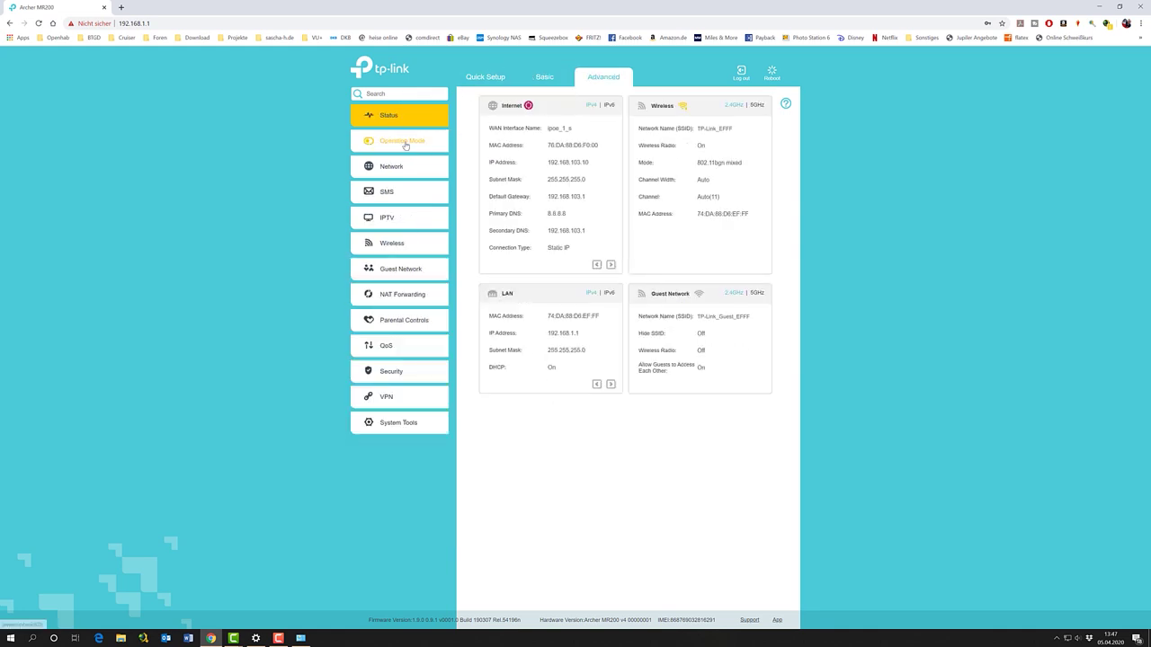
click(407, 146)
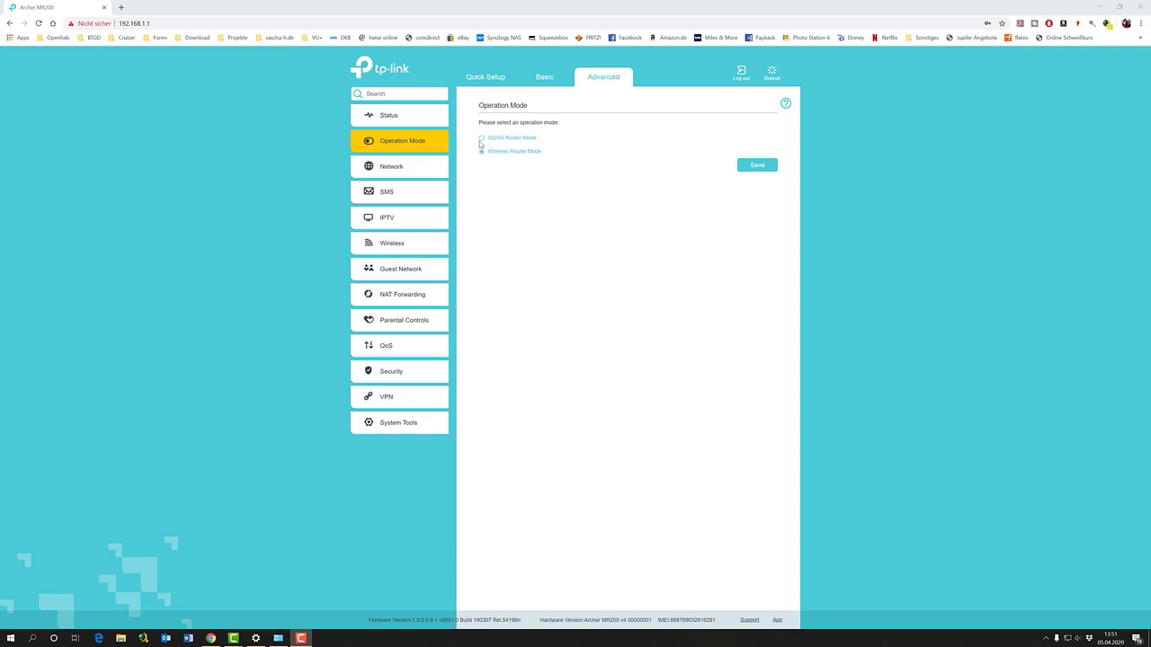
Switch the operation mode to 3G/4G Router Mode, save, and confirm the reboot
click(481, 139)
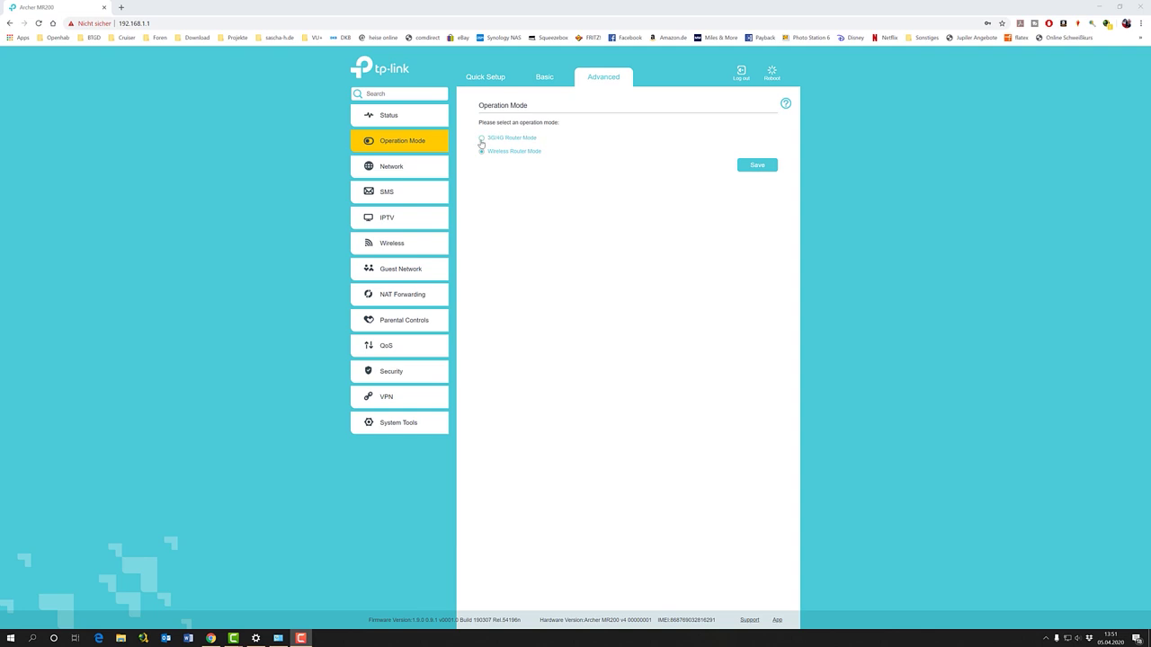
click(758, 167)
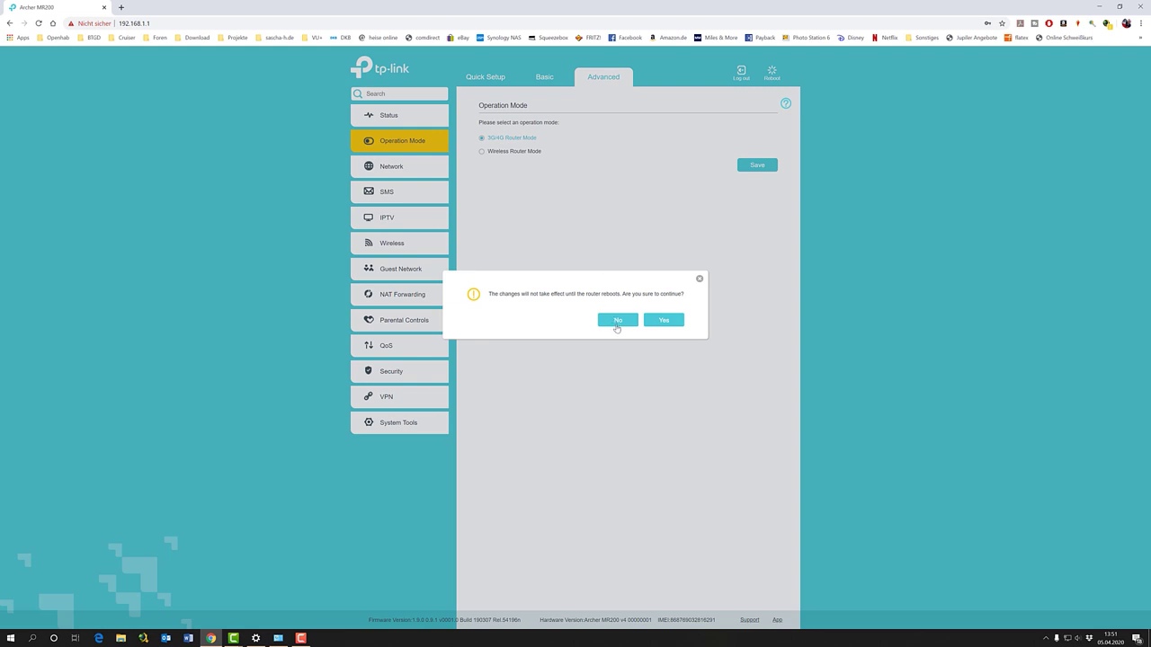
click(665, 321)
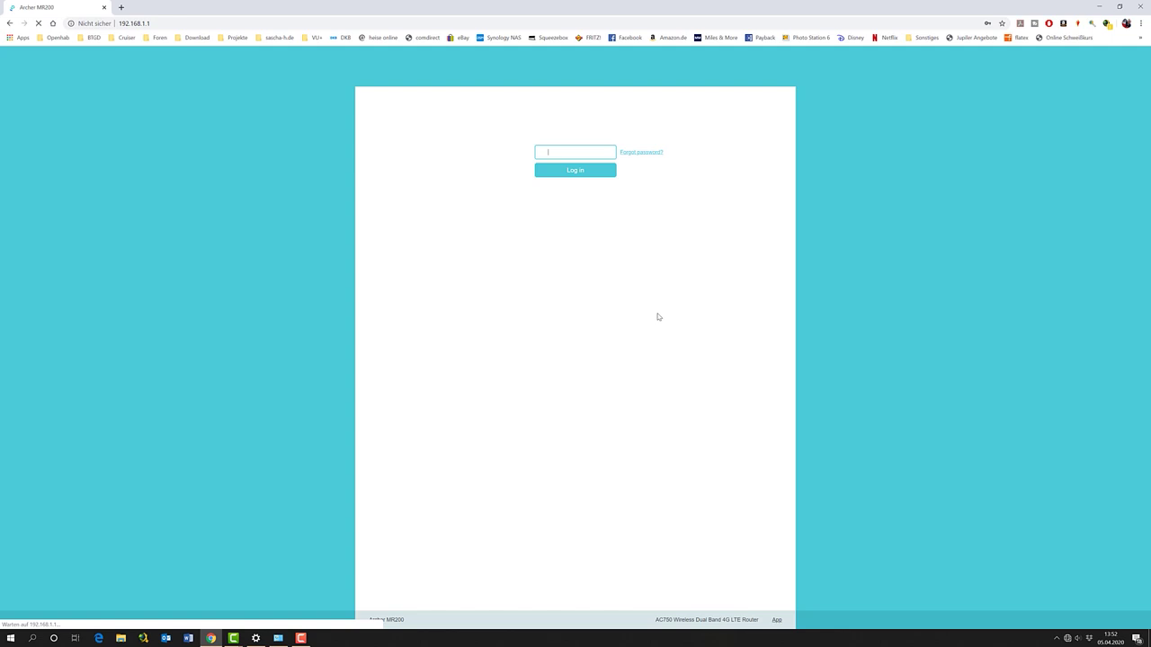
Log in to the router using the saved password
click(554, 151)
click(571, 176)
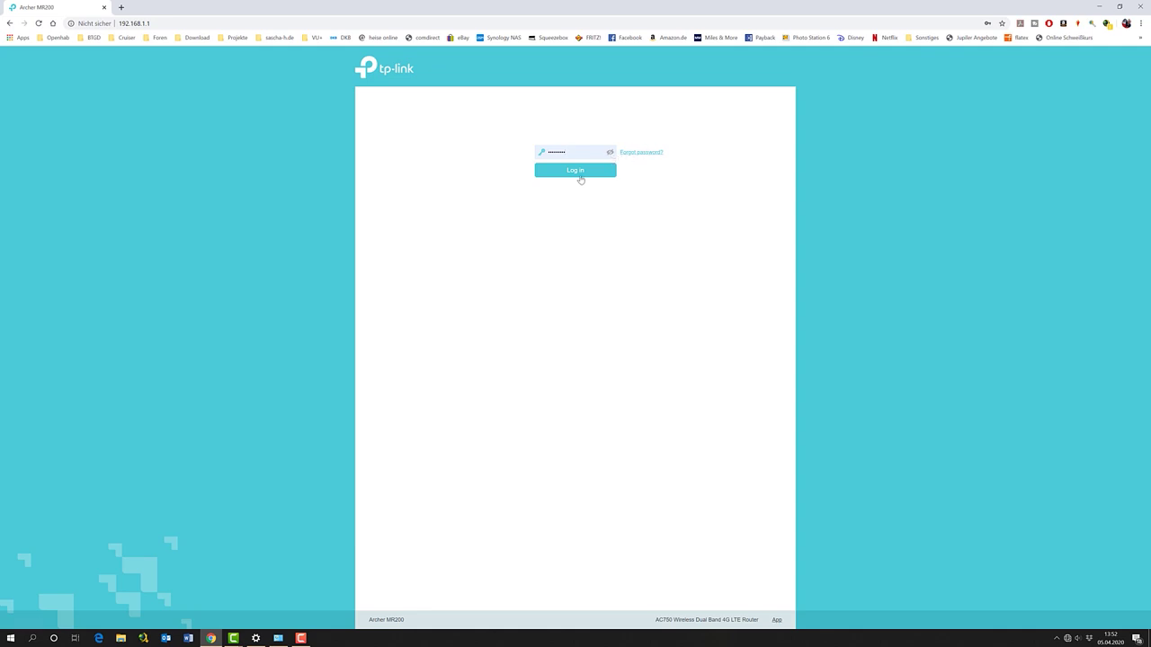
click(573, 173)
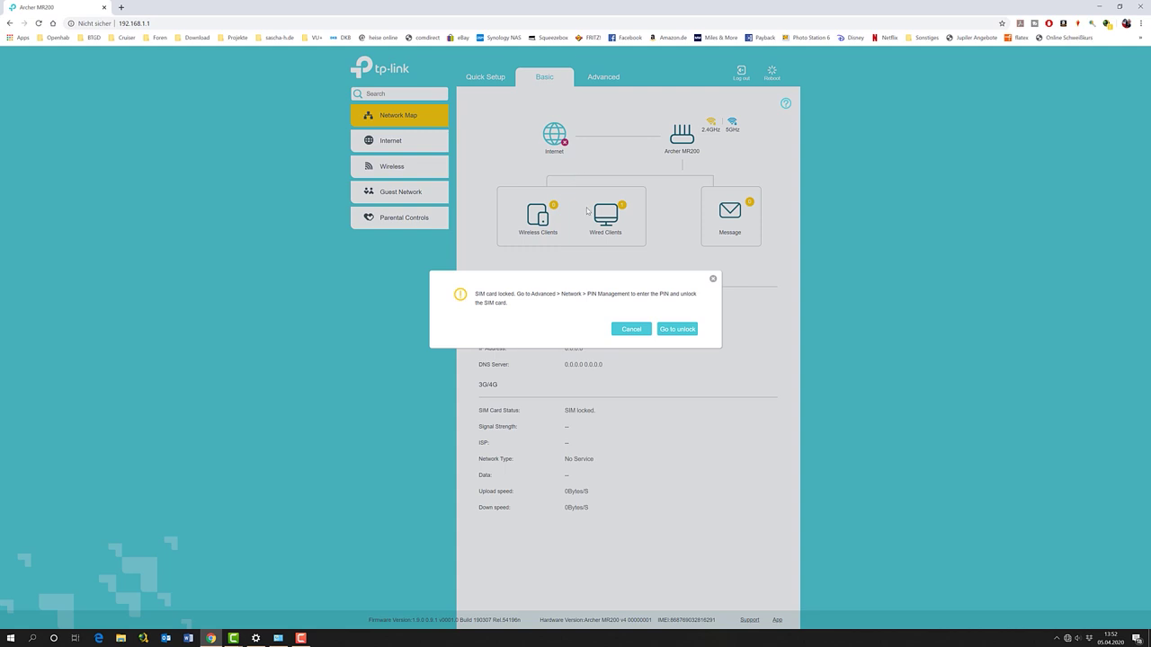
Unlock the SIM with its PIN, enable Auto-unlock PIN, and recheck Operation Mode
click(673, 331)
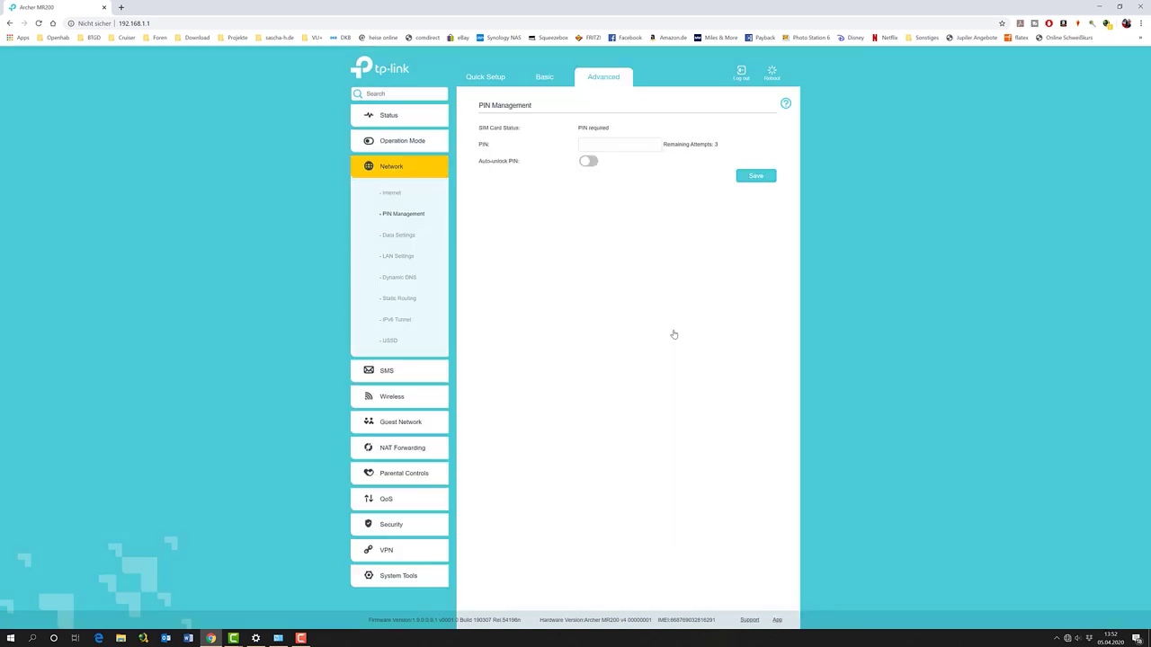
click(591, 144)
text(1234)
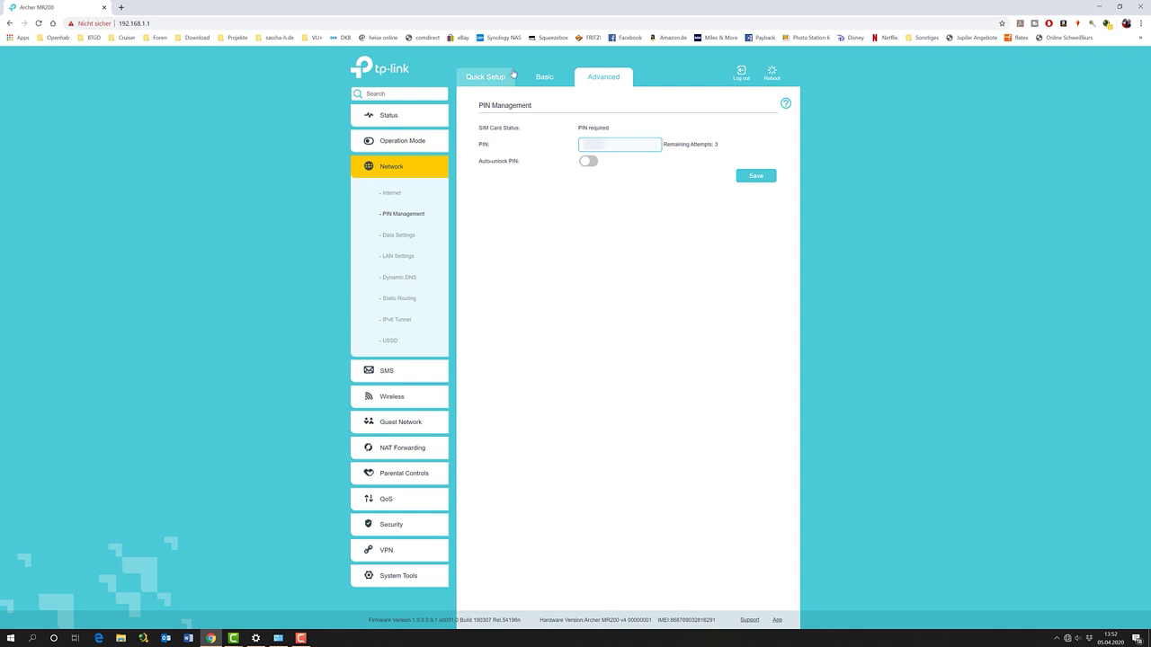
click(590, 162)
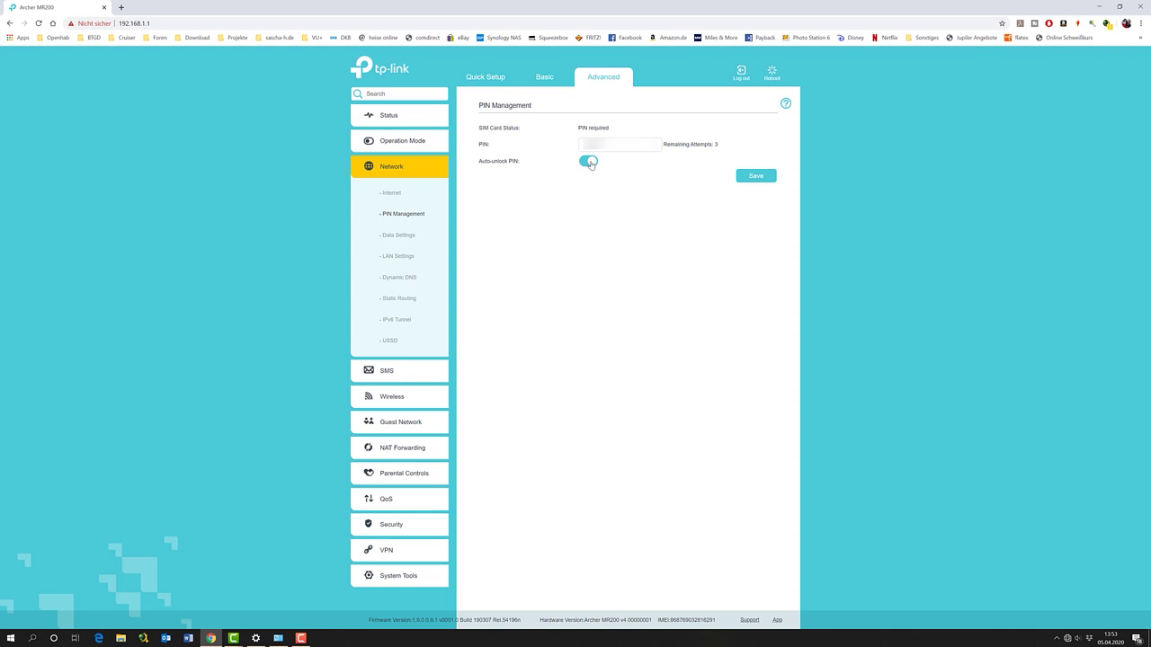
click(756, 177)
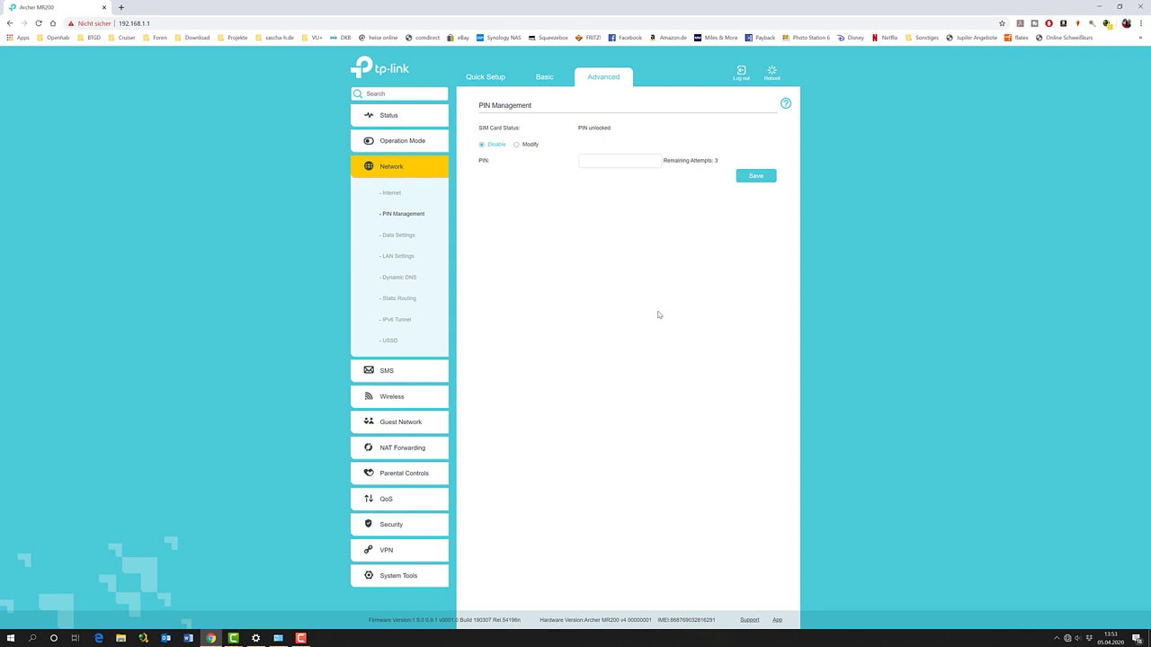
click(401, 144)
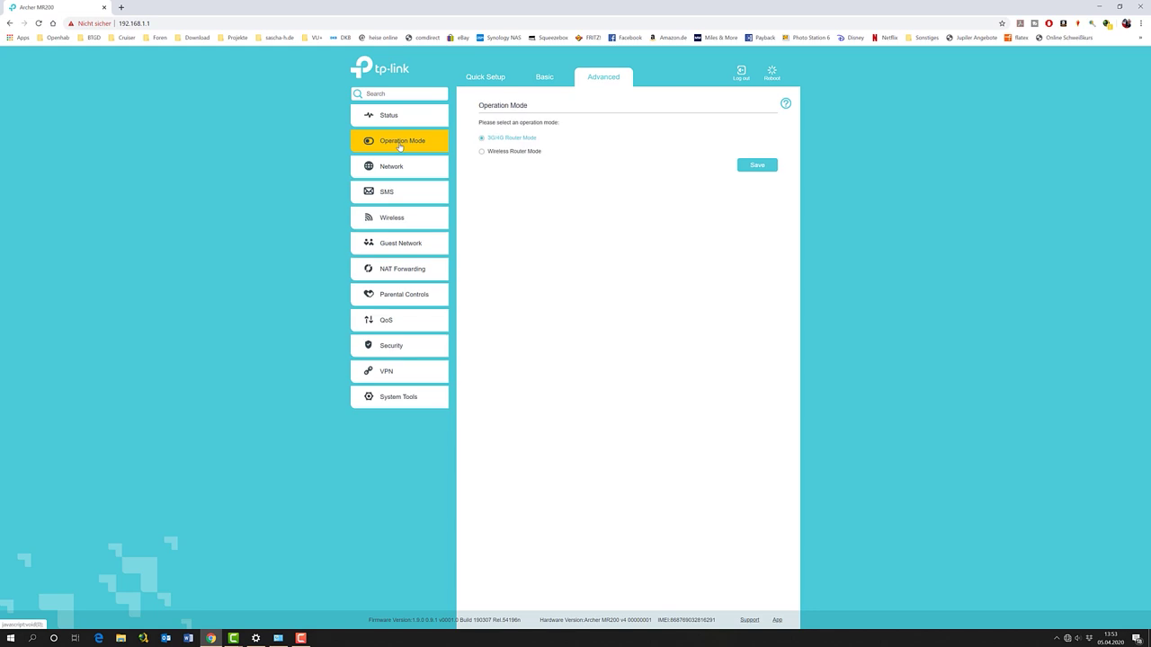
View Status showing T-Mobile 4G LTE connected, then open a new Chrome tab
click(386, 114)
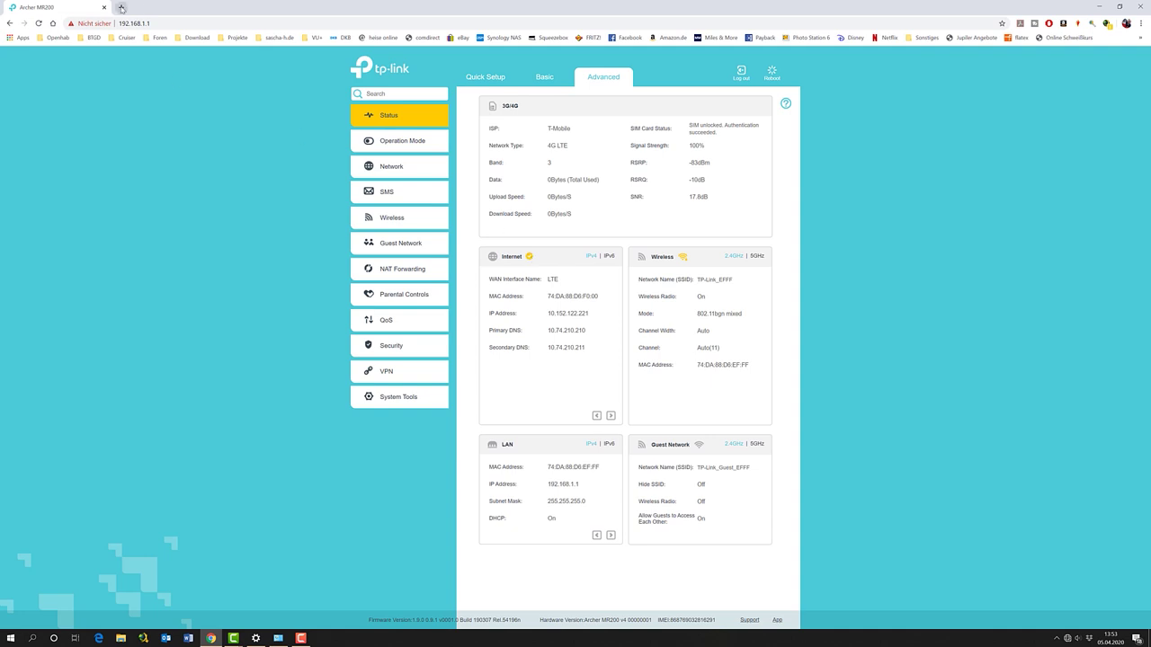
click(122, 8)
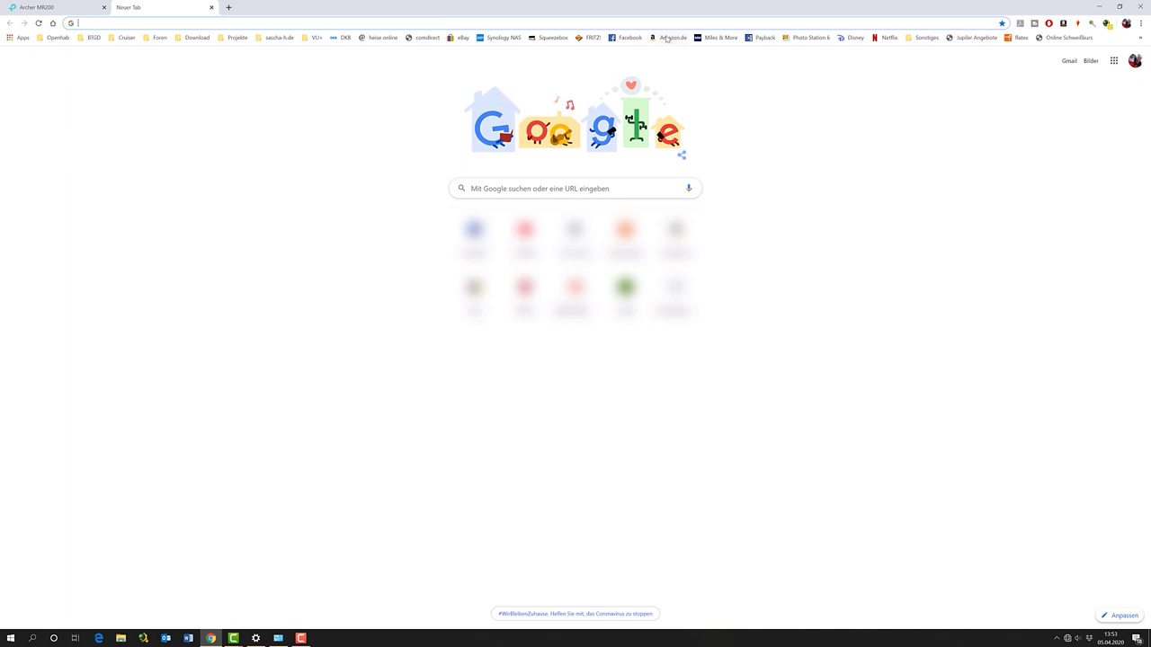
Load ebay.de from the bookmark to test the LTE connection, then close its tab
click(450, 38)
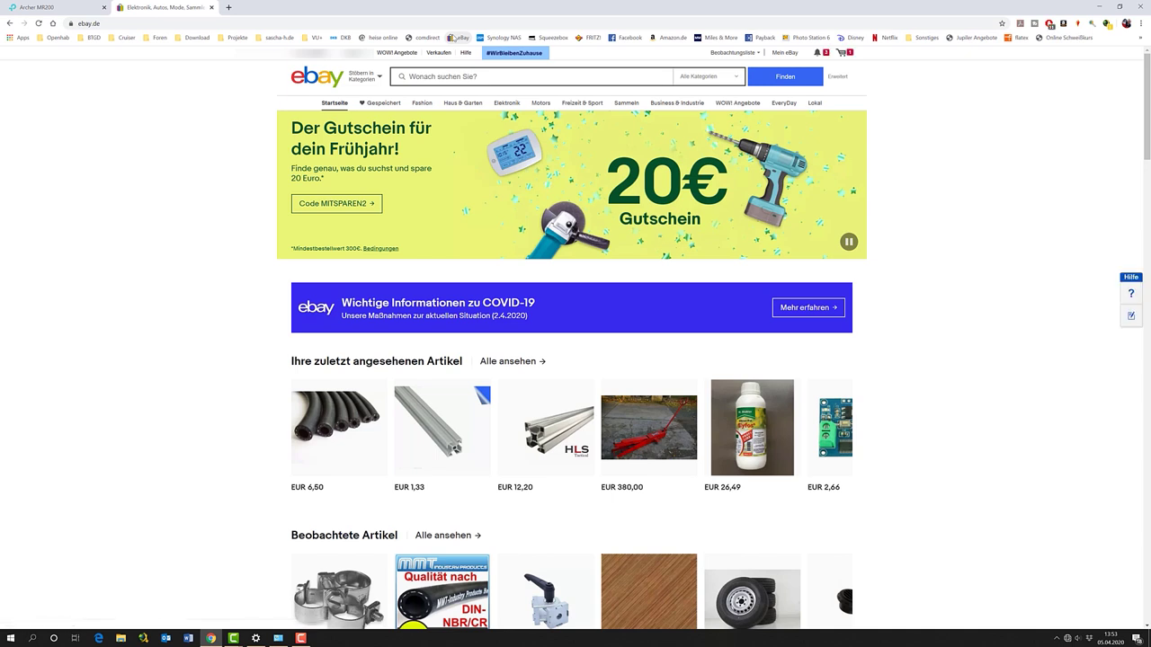
click(211, 8)
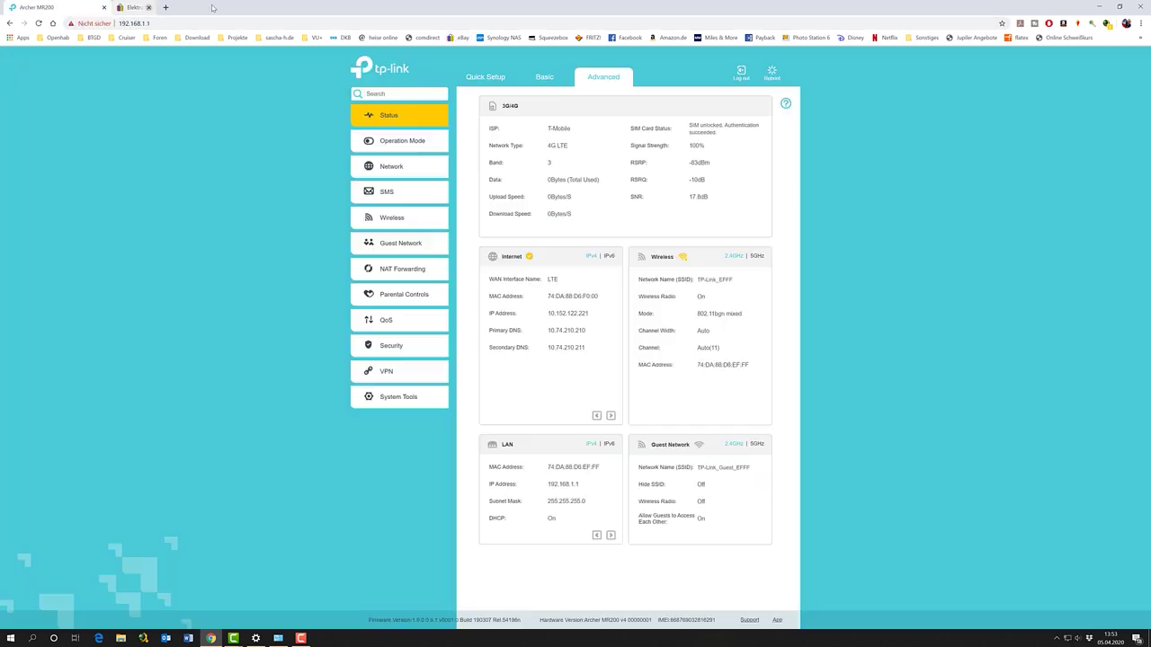